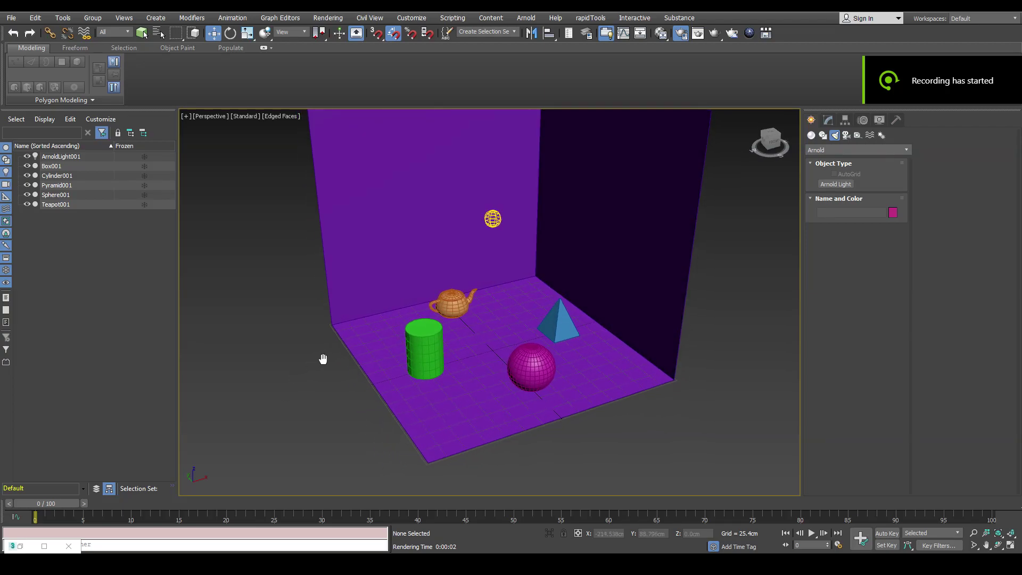
Step: Examine the room scene from several angles, picking out the primitives and the Arnold light
mouse_move(499, 310)
alt+middle_down()
mouse_move(464, 317)
mouse_move(517, 321)
mouse_move(493, 319)
alt+middle_up()
click(501, 317)
click(506, 301)
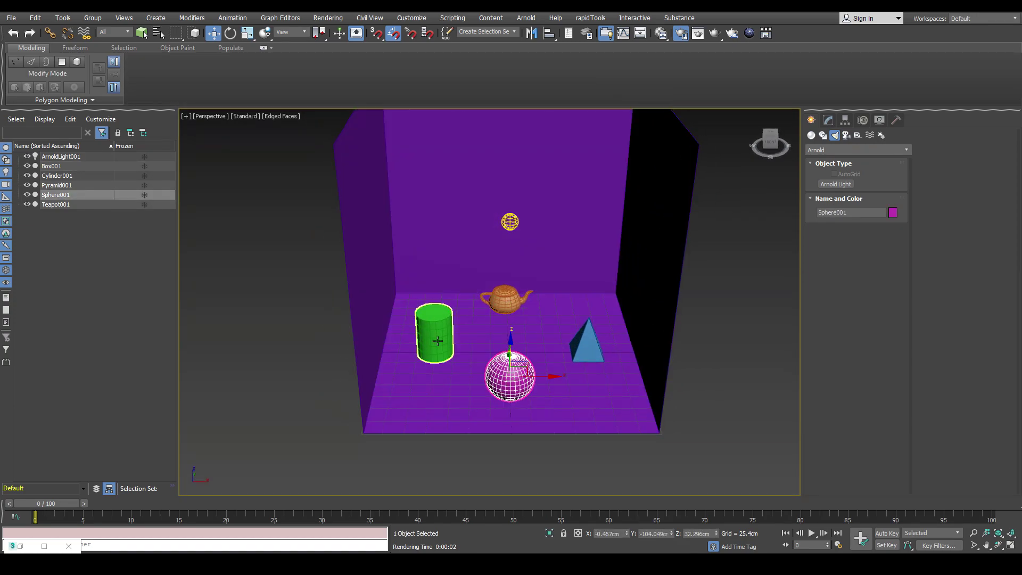
click(599, 341)
click(510, 222)
alt+middle_drag(523, 275, 513, 337)
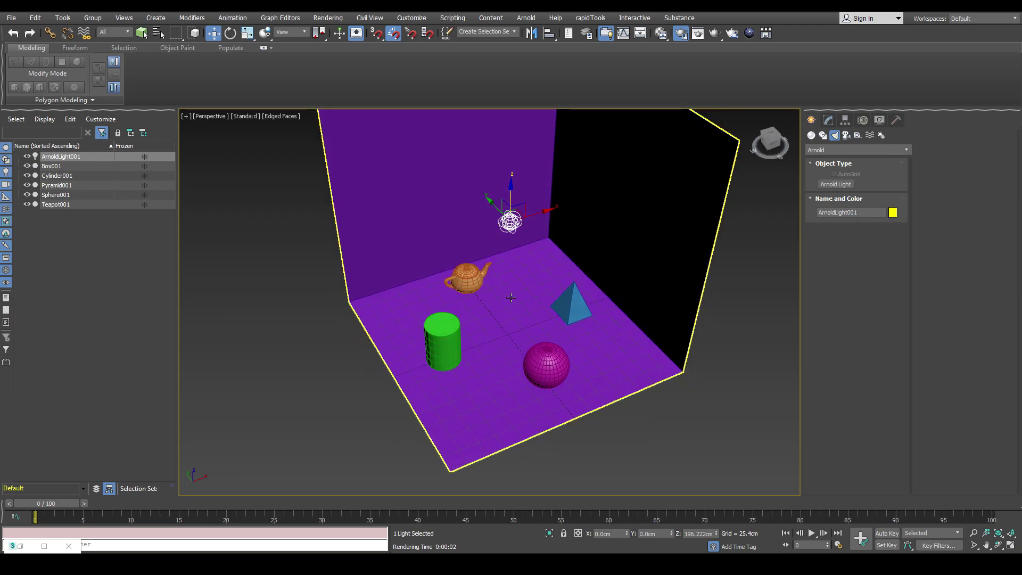
alt+middle_drag(511, 297, 512, 327)
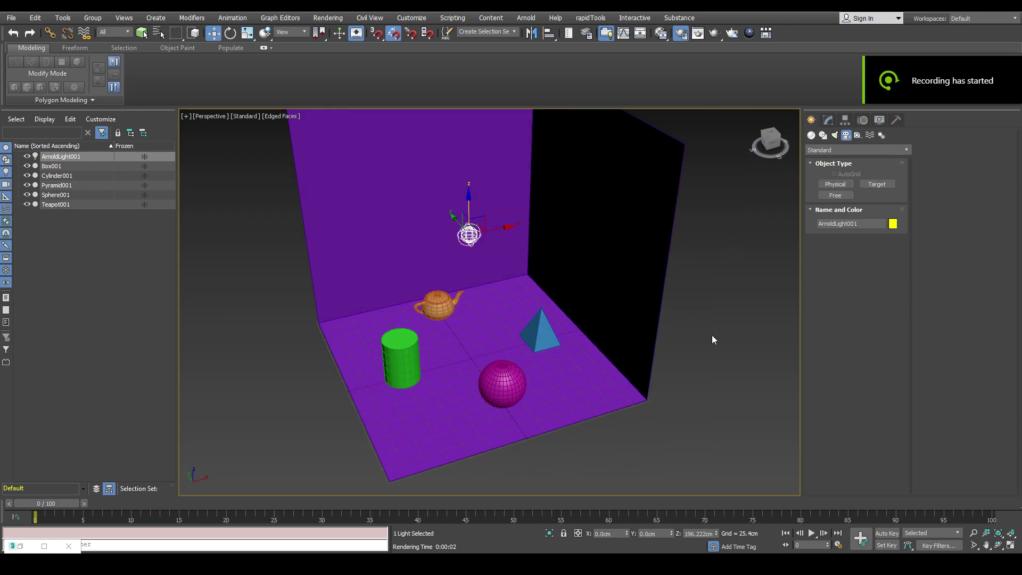
middle_drag(553, 264, 553, 272)
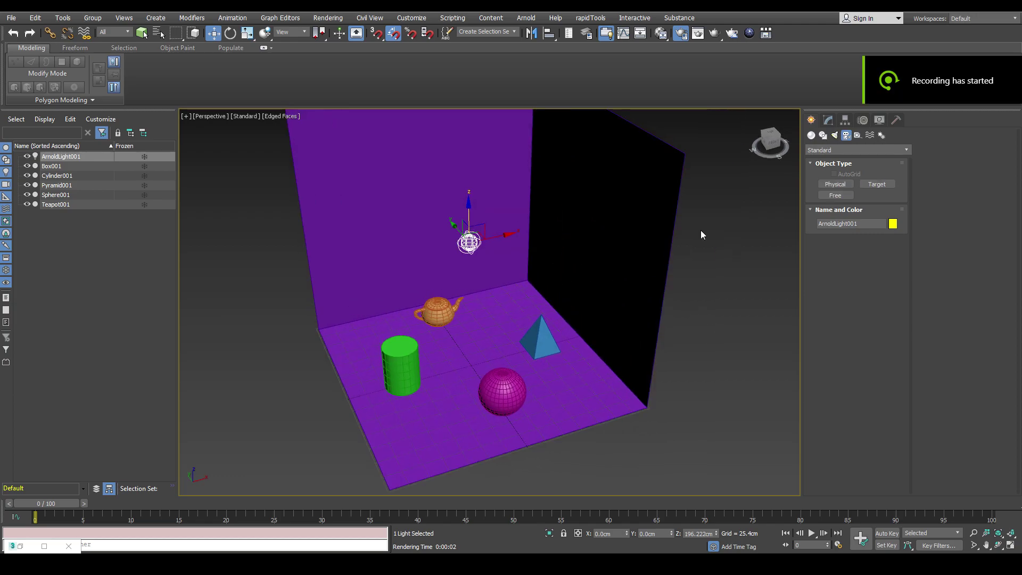
Step: Create an Arnold VR Camera in front of the open side of the room
click(835, 137)
click(846, 137)
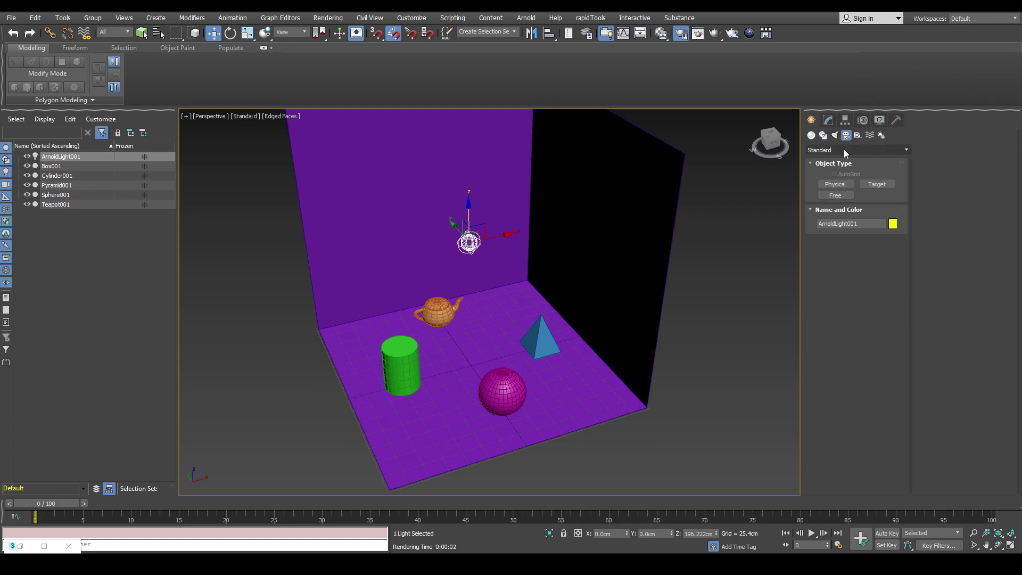
click(840, 151)
click(825, 171)
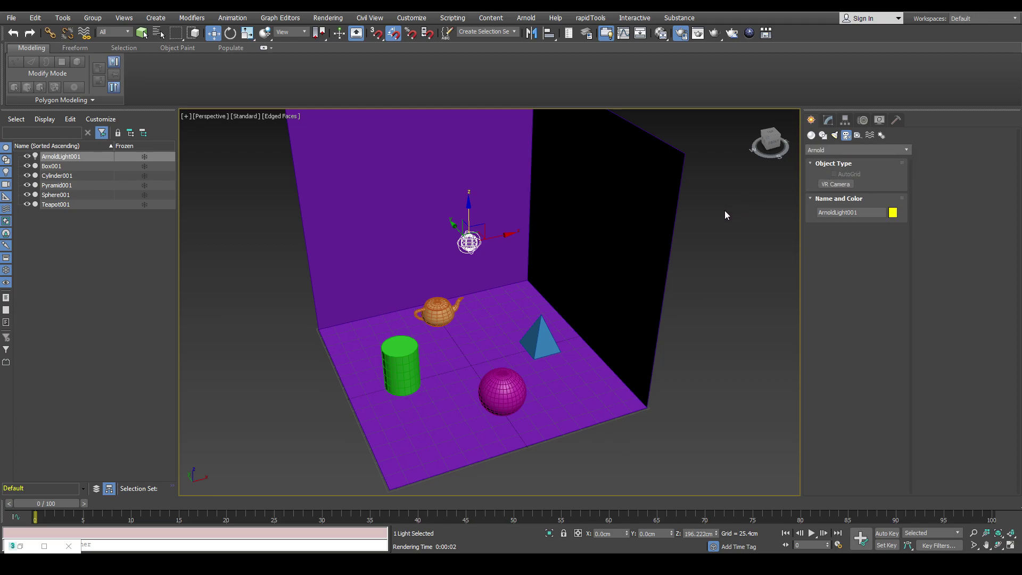
middle_drag(726, 211, 728, 201)
click(840, 186)
middle_drag(655, 279, 630, 227)
mouse_move(519, 408)
mouse_down()
mouse_move(547, 405)
mouse_move(524, 405)
mouse_up()
Step: Centre the VR camera in the room by resetting its X and Y position to 0 cm
scroll(565, 303, down, 5)
alt+middle_drag(550, 336, 587, 344)
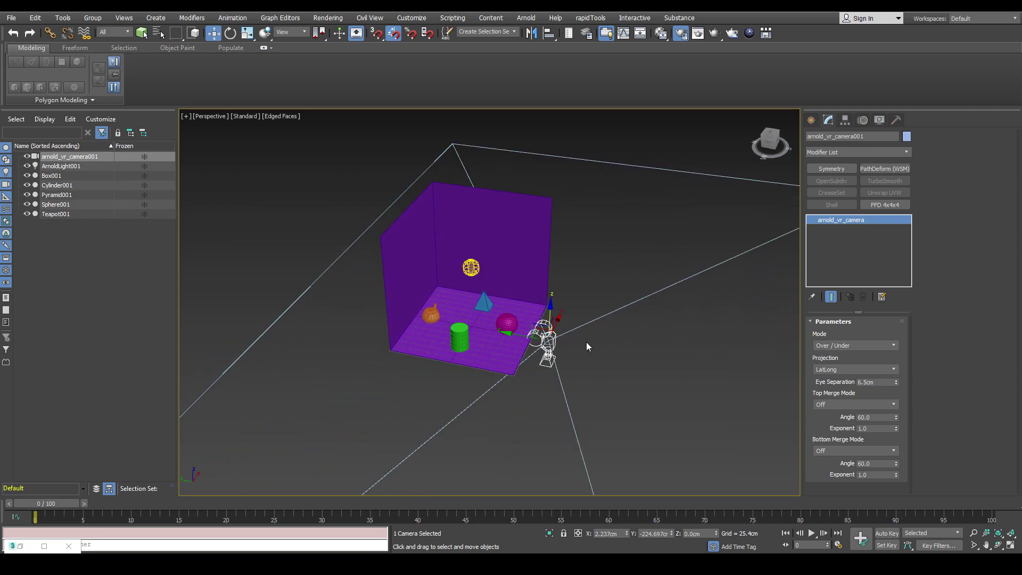
middle_drag(609, 450, 606, 419)
right_click(627, 534)
right_click(671, 535)
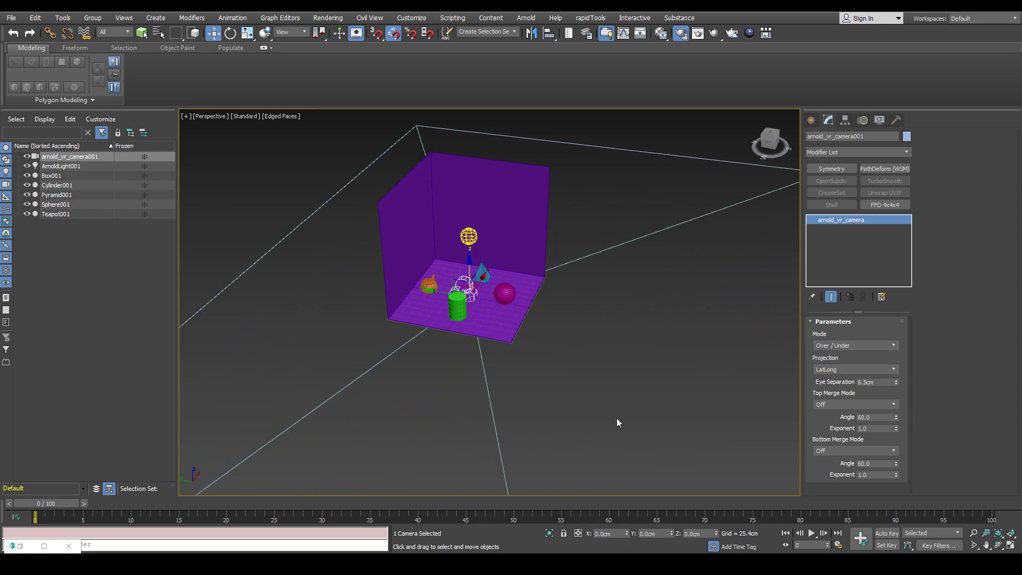
Step: Raise the VR camera above the floor to a height of about 104 cm
scroll(482, 277, up, 5)
drag(463, 292, 474, 226)
scroll(474, 226, down, 10)
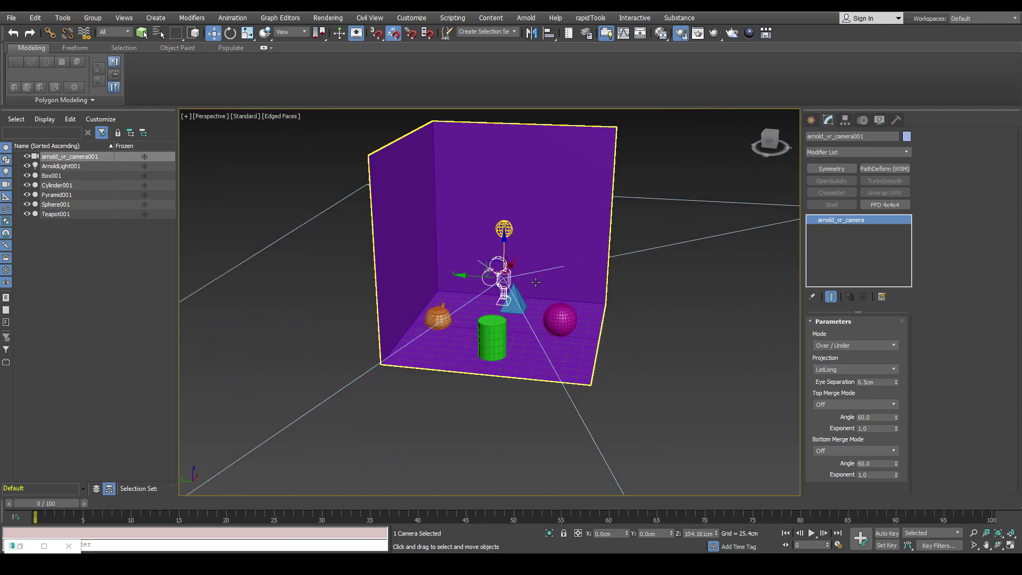
alt+middle_drag(506, 280, 482, 288)
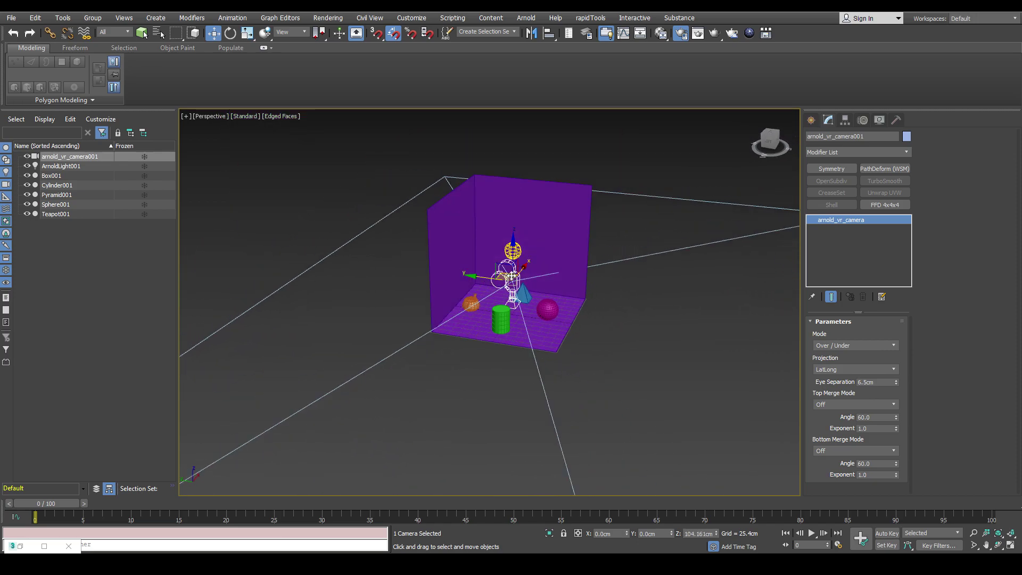
Step: Rotate the VR camera to face the teapot and raise it to a height of about 133 cm
scroll(511, 266, up, 4)
key(e)
drag(547, 251, 568, 292)
key(w)
mouse_move(566, 291)
alt+middle_down()
mouse_move(512, 288)
mouse_move(560, 276)
alt+middle_up()
scroll(559, 275, up, 3)
drag(459, 239, 460, 222)
alt+middle_drag(460, 229, 471, 314)
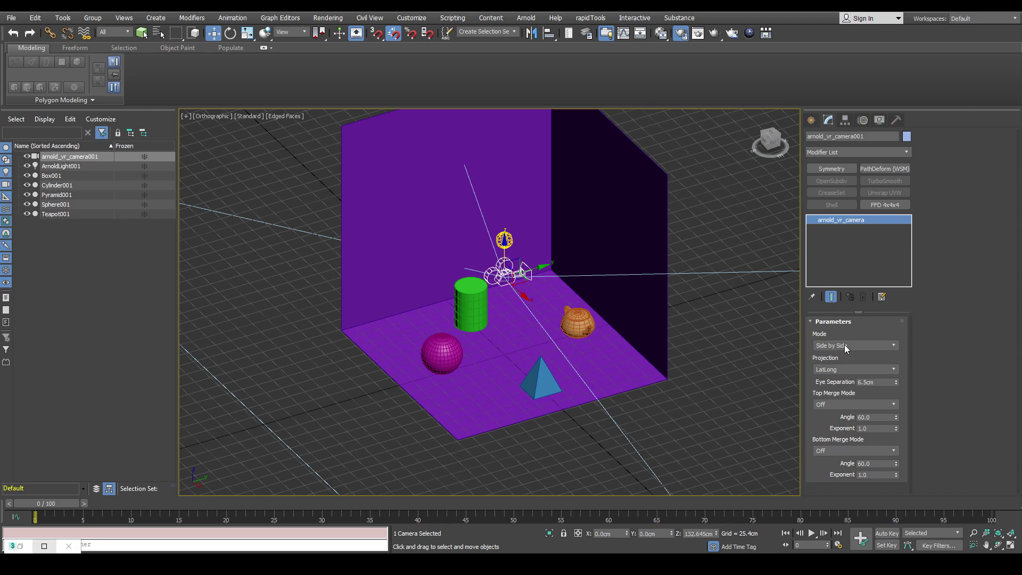
Step: Set the VR camera's mode to Left Eye and its eye separation to 0 cm
click(847, 348)
click(840, 376)
click(844, 347)
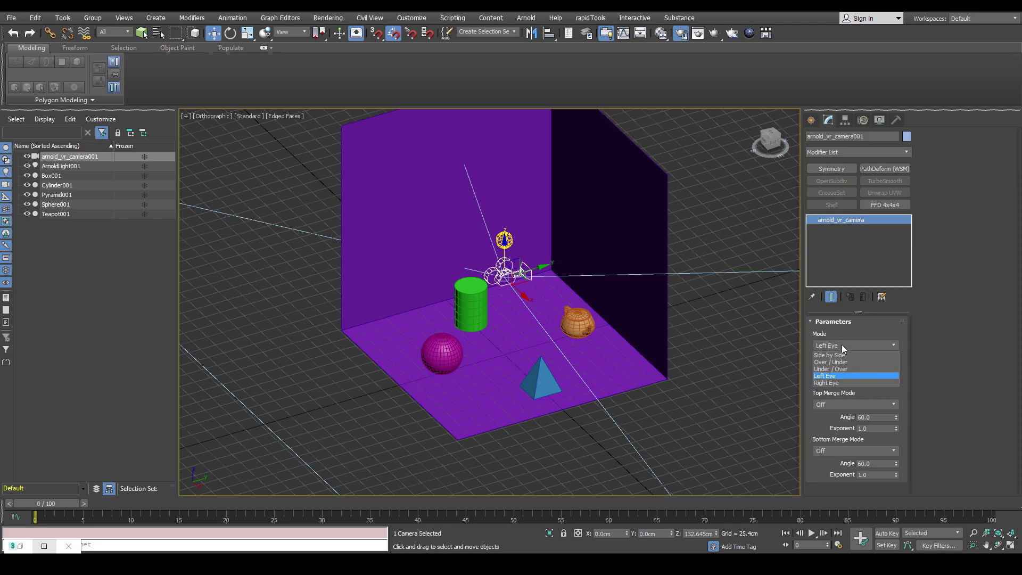
click(835, 377)
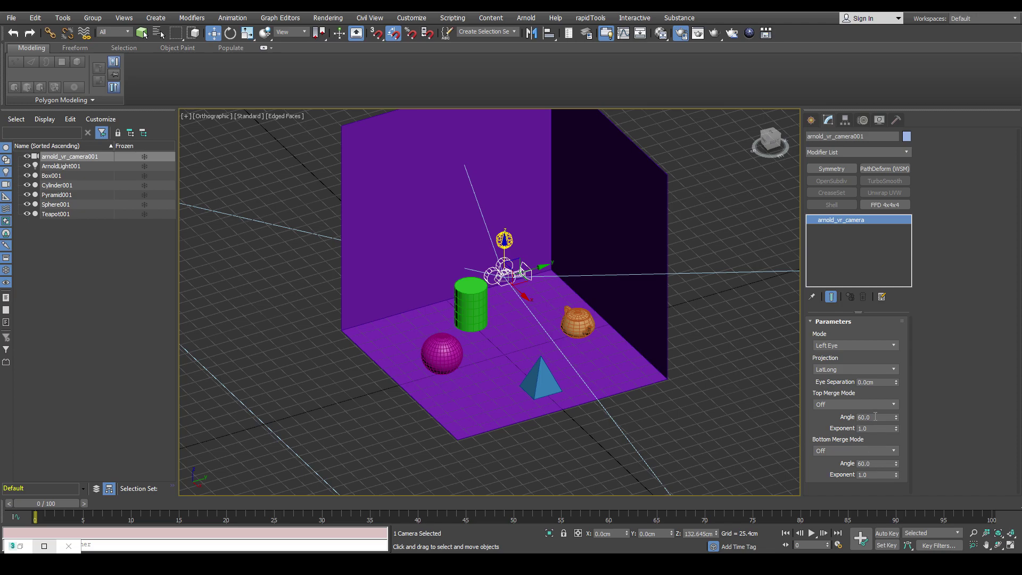
Step: Switch to the perspective view and open the render setup to check the output width and height
key(p)
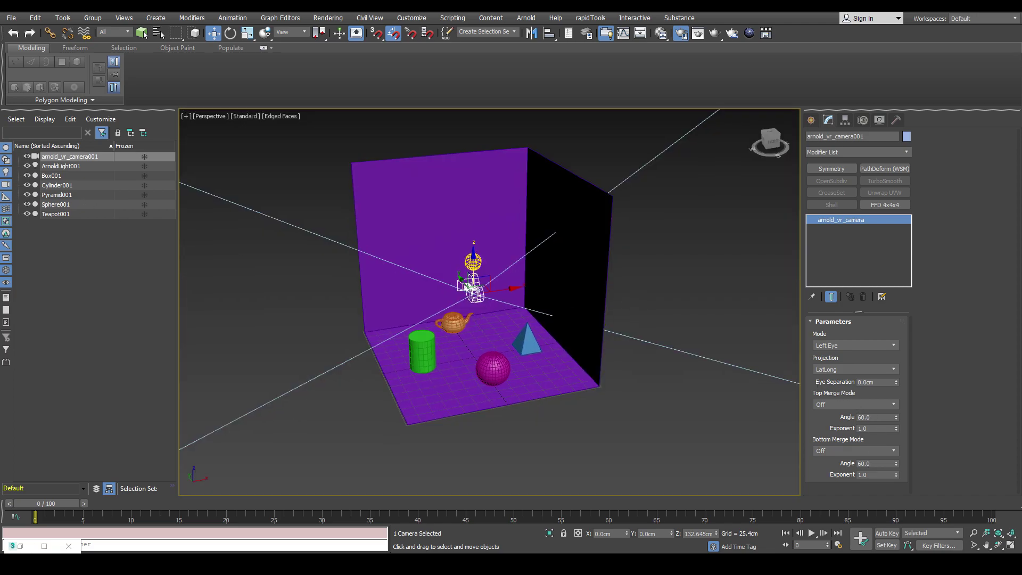
key(F10)
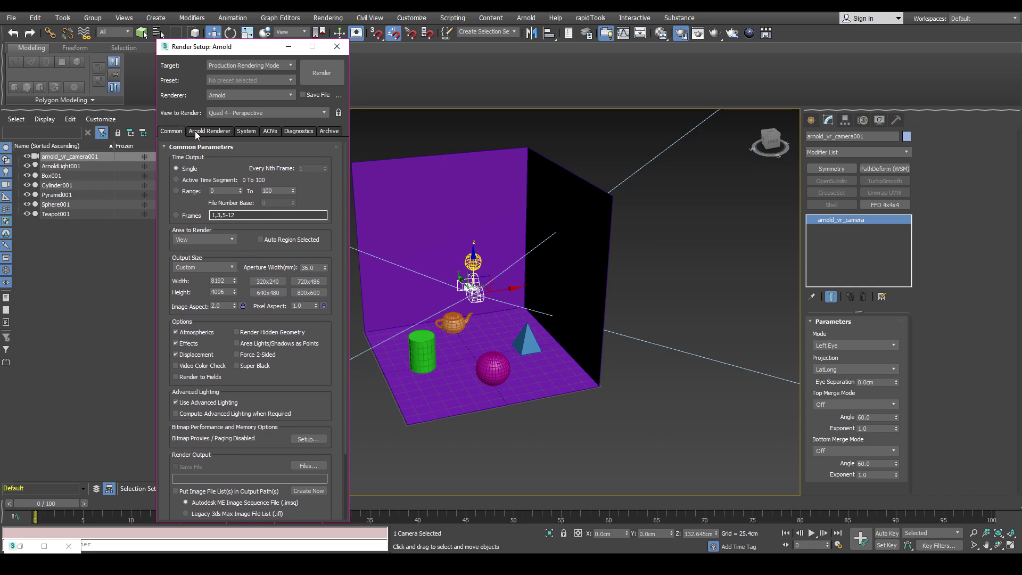
scroll(245, 242, down, 1)
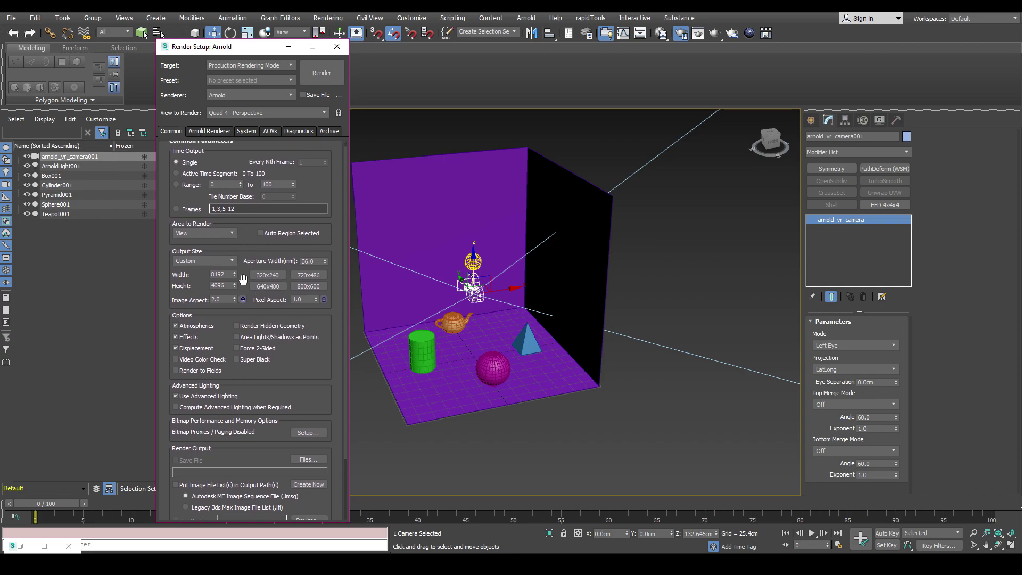
double_click(227, 275)
double_click(227, 275)
double_click(228, 286)
click(228, 275)
click(226, 287)
click(227, 275)
drag(229, 275, 199, 285)
click(228, 275)
Step: Show all four viewports, set the default-shaded perspective one to look through arnold_vr_camera001, and maximize it
drag(240, 52, 172, 54)
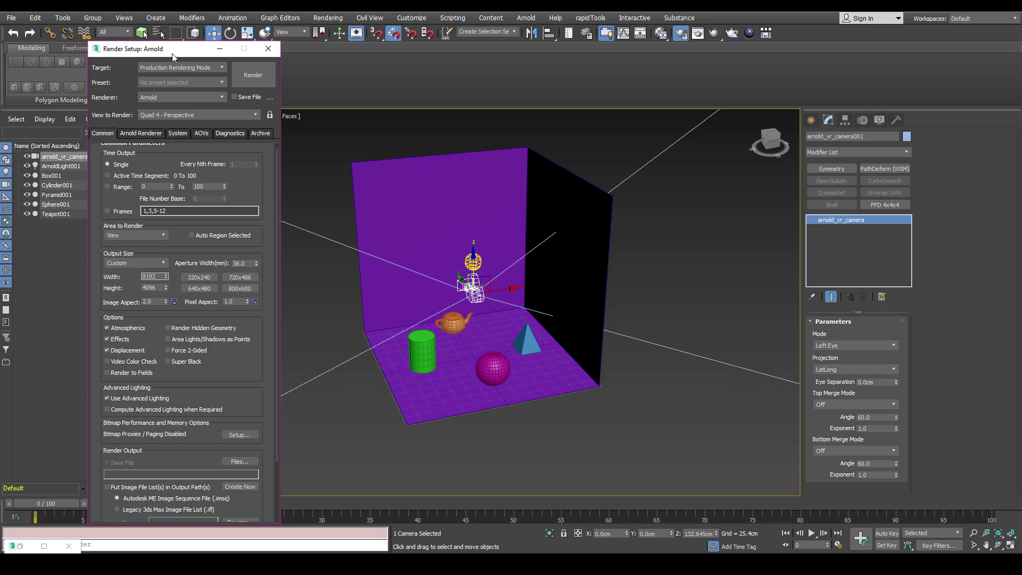
drag(171, 53, 91, 51)
alt+middle_drag(299, 287, 360, 310)
key(alt+w)
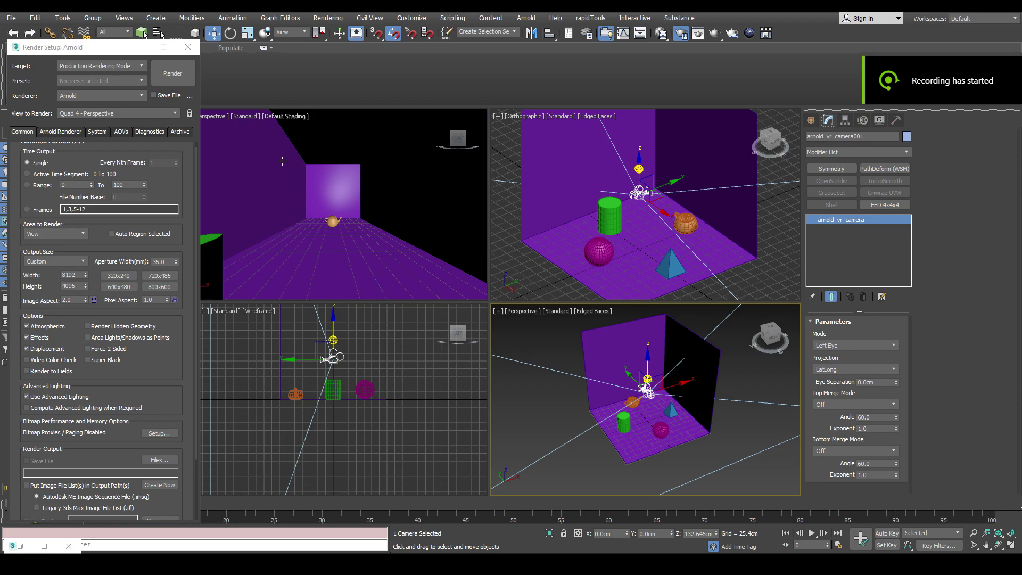
drag(119, 51, 85, 50)
click(209, 116)
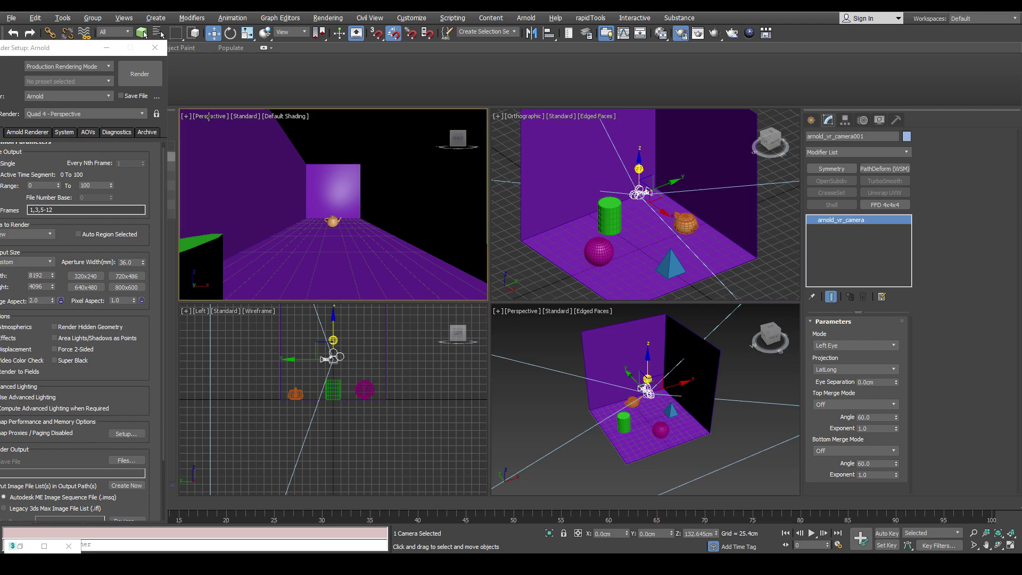
click(216, 116)
mouse_move(239, 126)
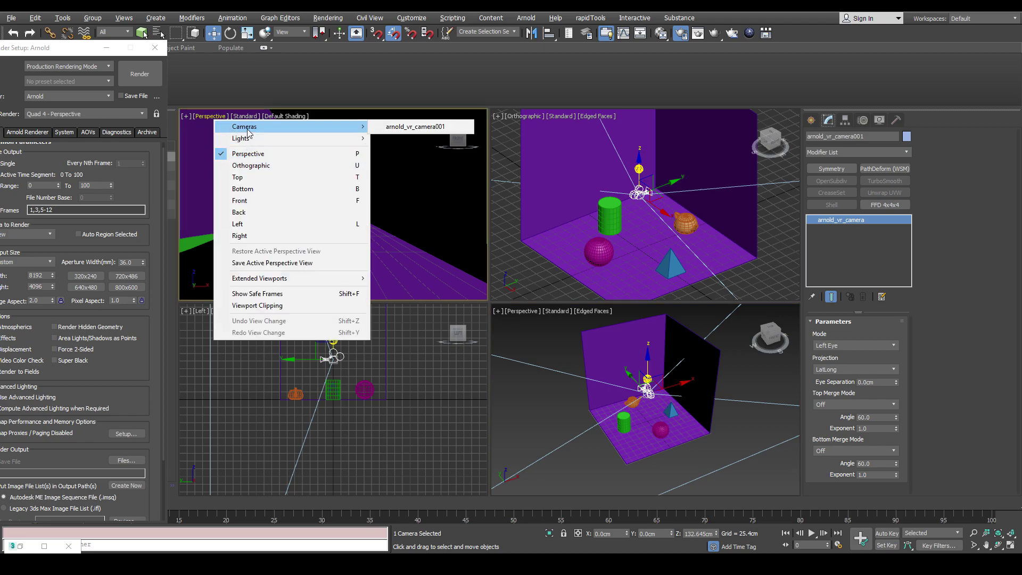
click(421, 126)
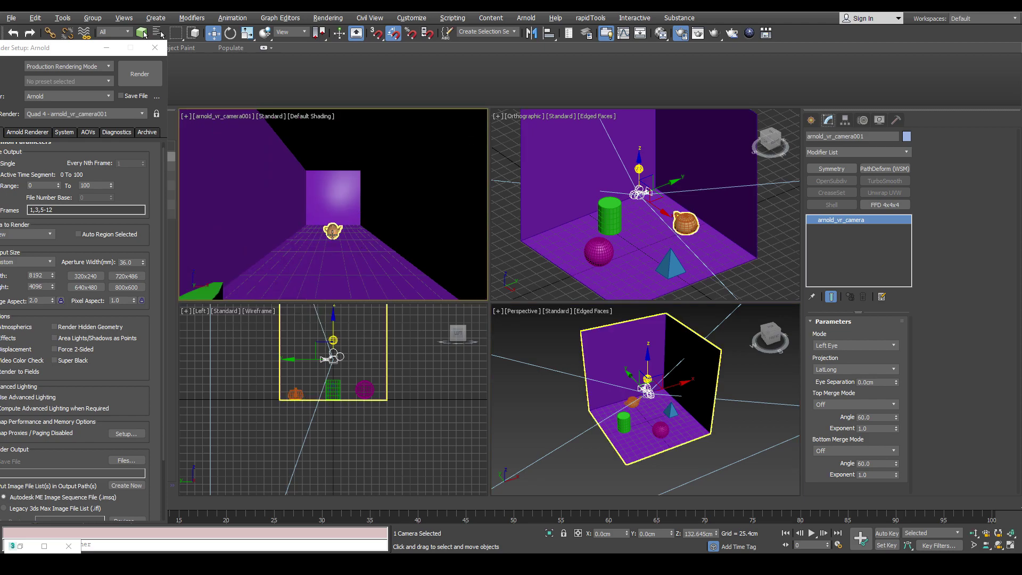
key(alt+w)
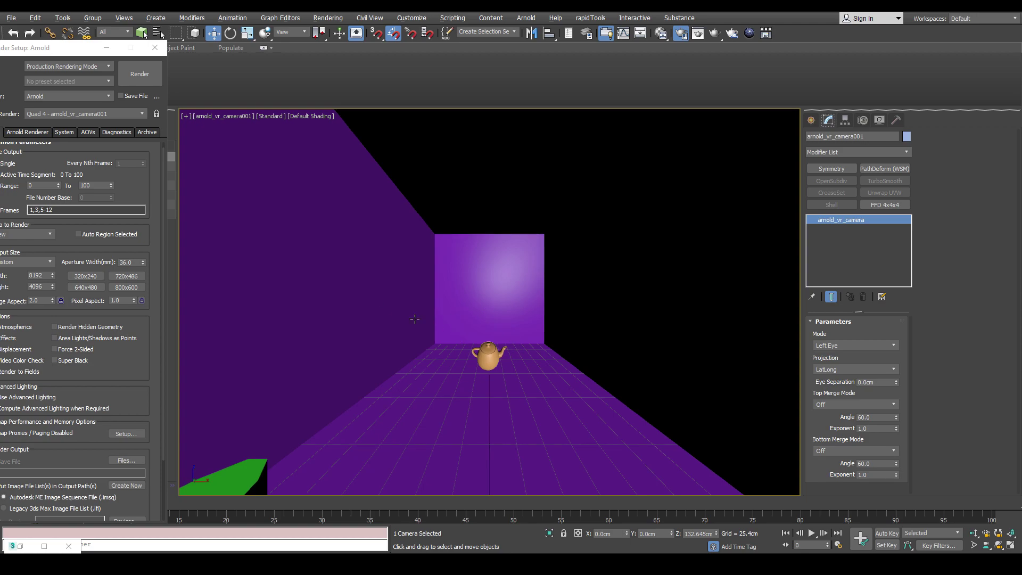
Step: Check the view to render in the render setup and bring up the rendered panorama frame
drag(44, 53, 104, 48)
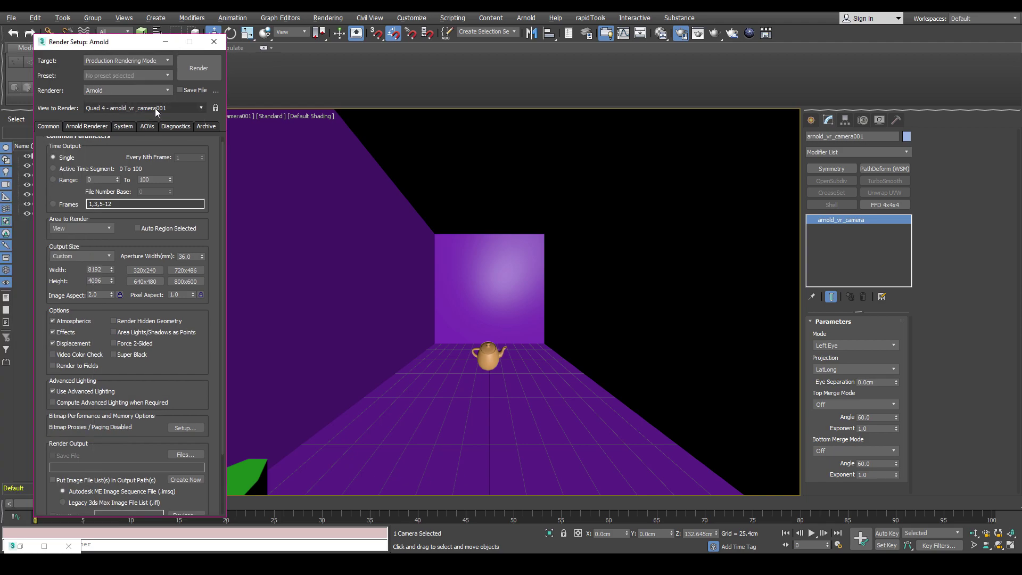
drag(117, 42, 108, 39)
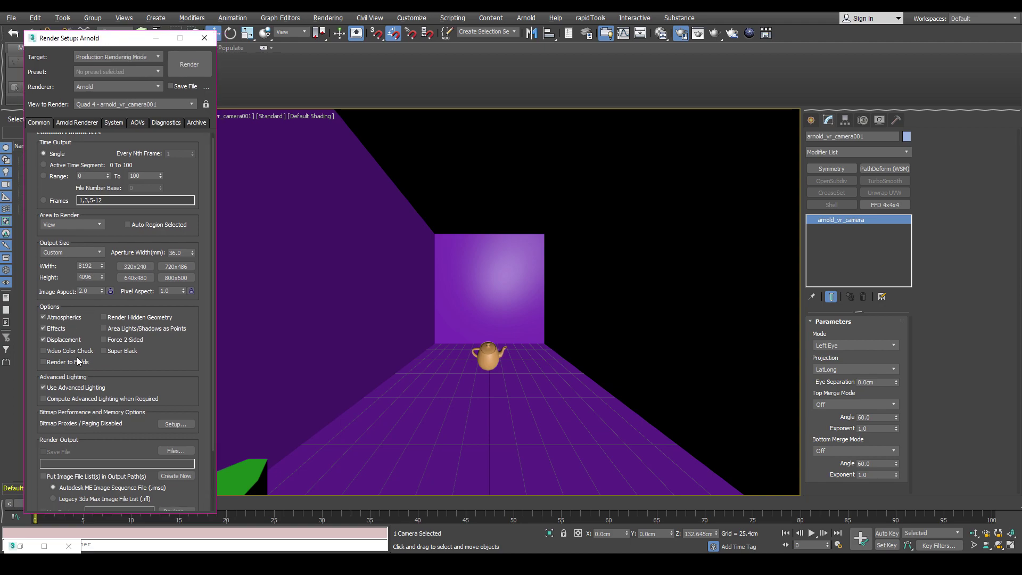
click(20, 547)
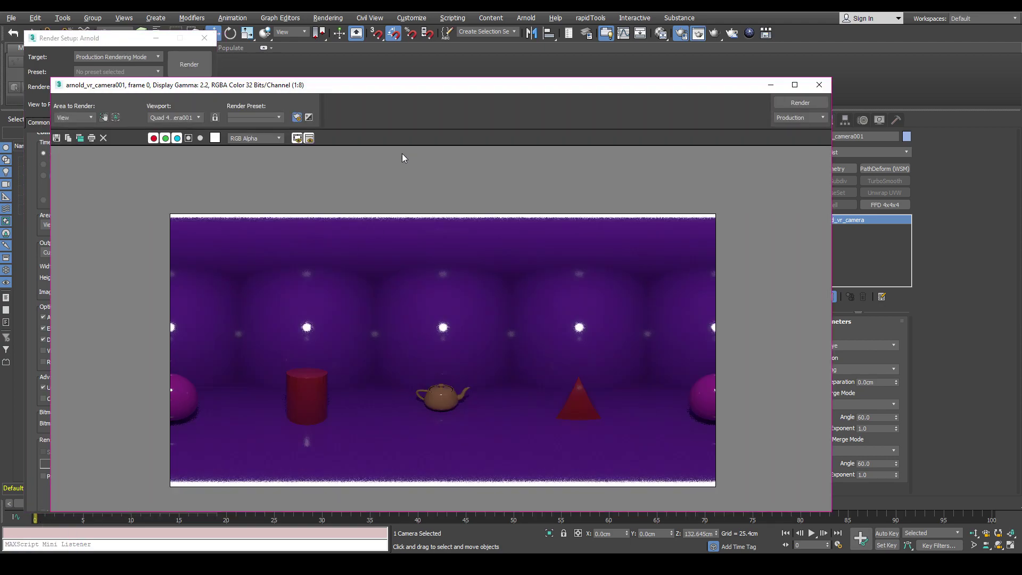
drag(342, 60, 344, 55)
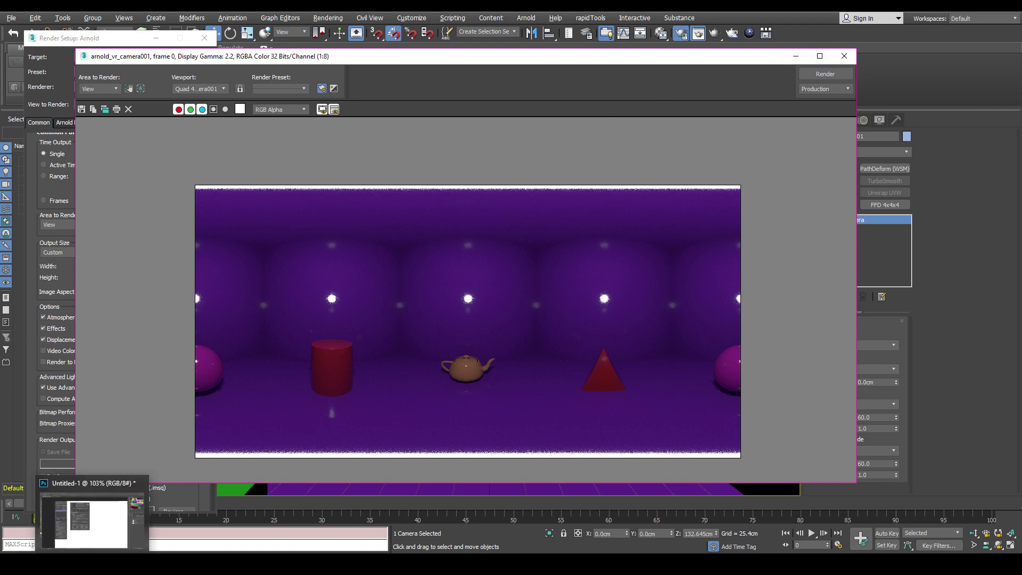
Step: Switch to Photoshop and inspect the Test.tga panorama up close around the teapot, then as a whole
click(92, 563)
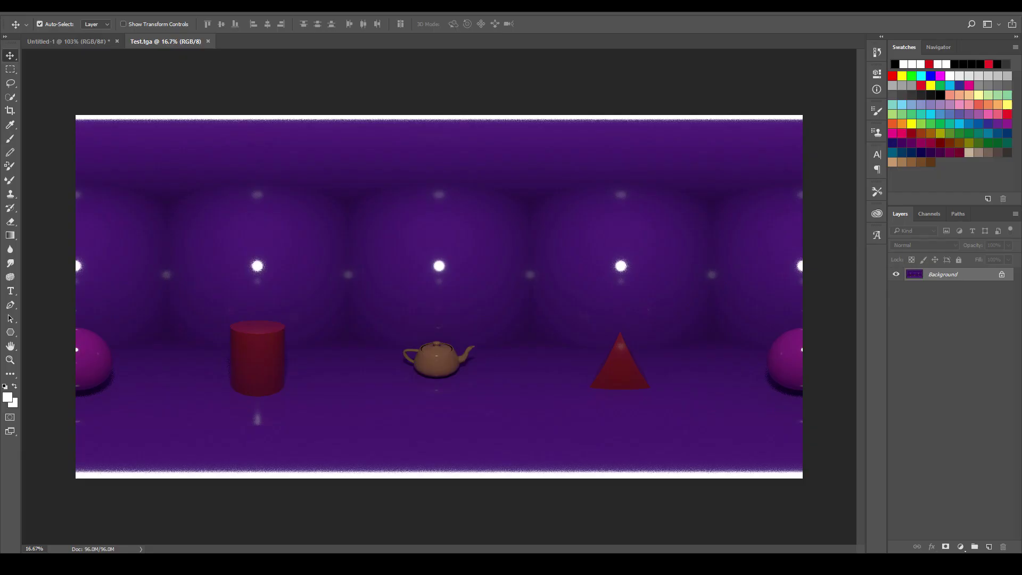
scroll(334, 79, down, 1)
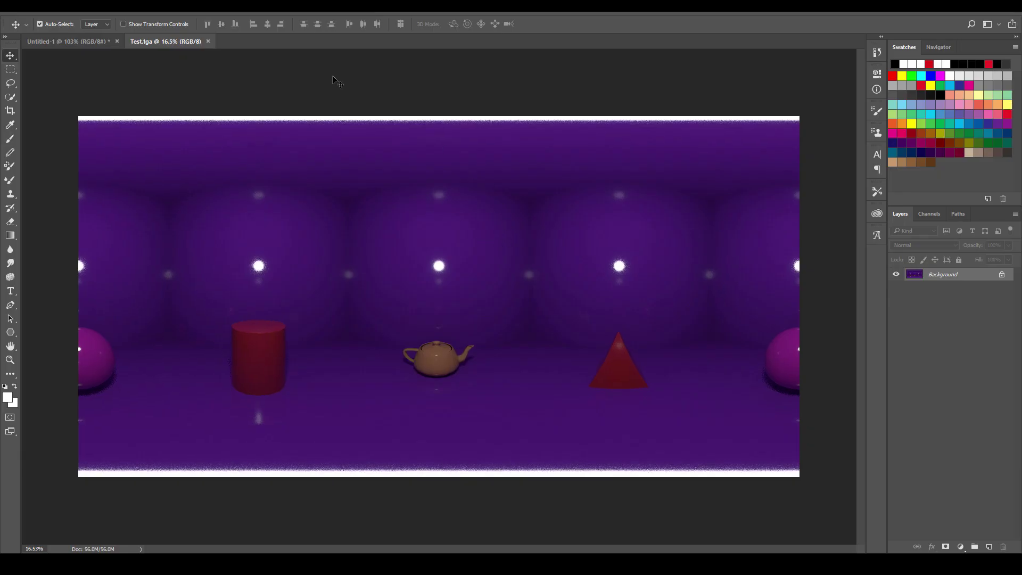
alt+scroll(436, 306, up, 10)
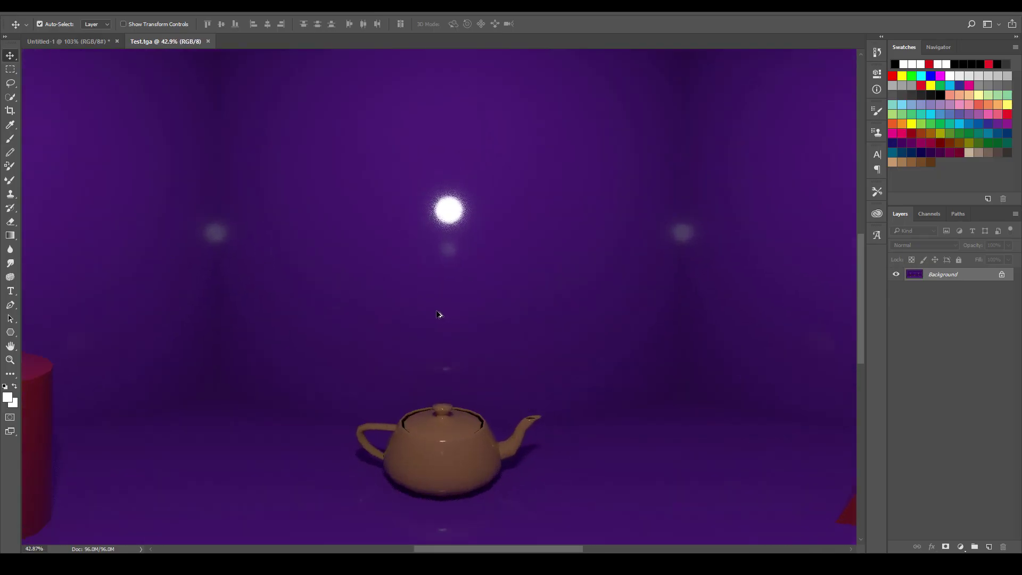
drag(384, 315, 390, 226)
key(ctrl+0)
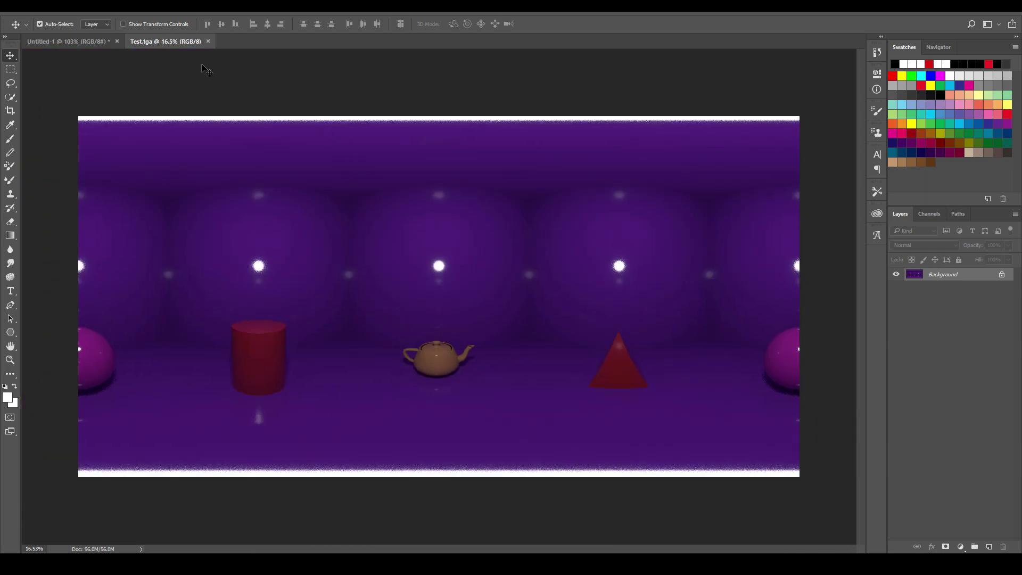
Step: Save the panorama as a JPEG named Test.jpg in the "Rendering Panorama with arnold" folder
click(28, 8)
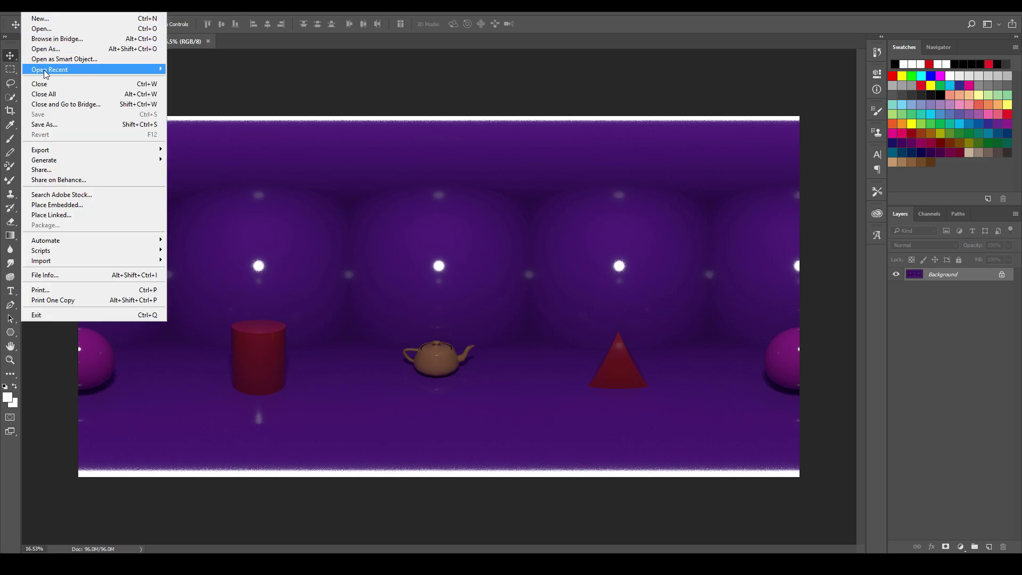
click(58, 125)
drag(237, 20, 422, 81)
click(308, 323)
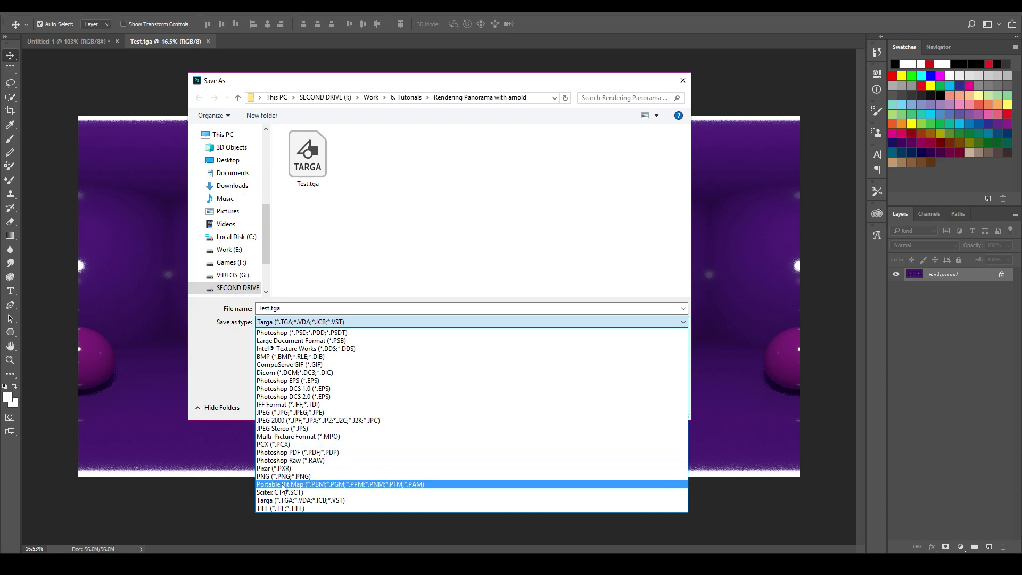
click(282, 413)
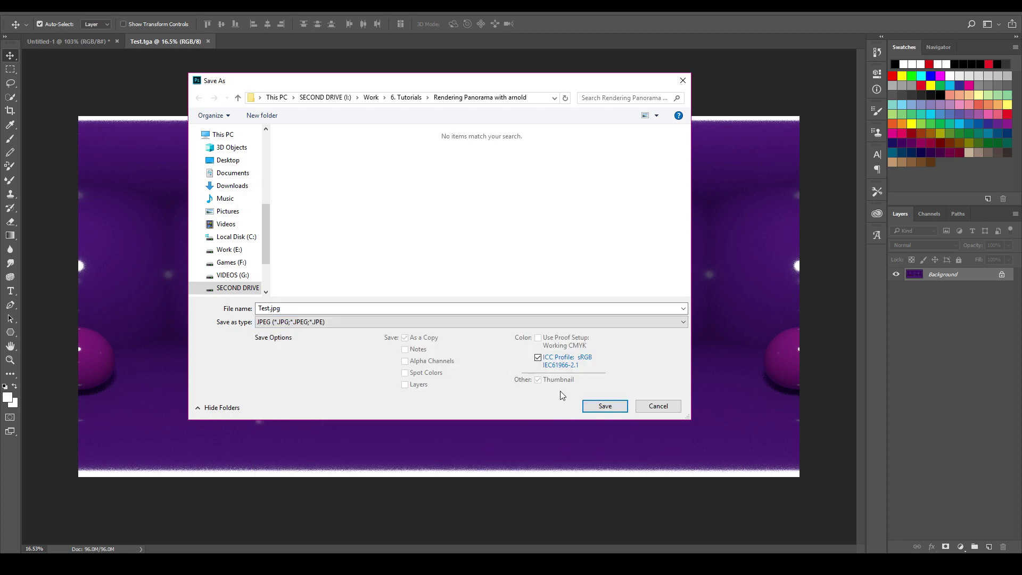
click(602, 404)
Step: Raise the JPEG quality slightly and complete the export
drag(744, 155, 597, 156)
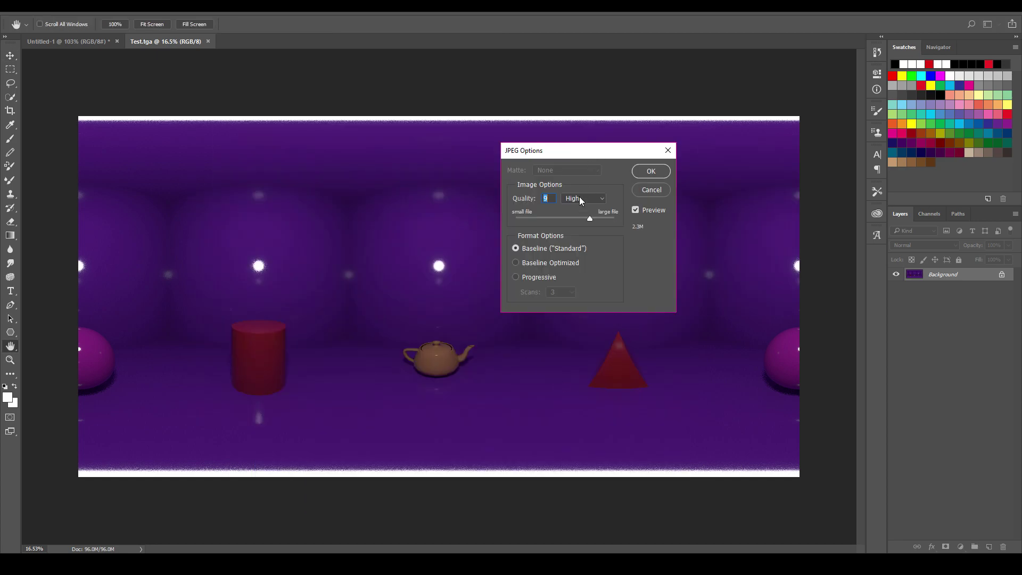
drag(589, 218, 597, 218)
click(655, 174)
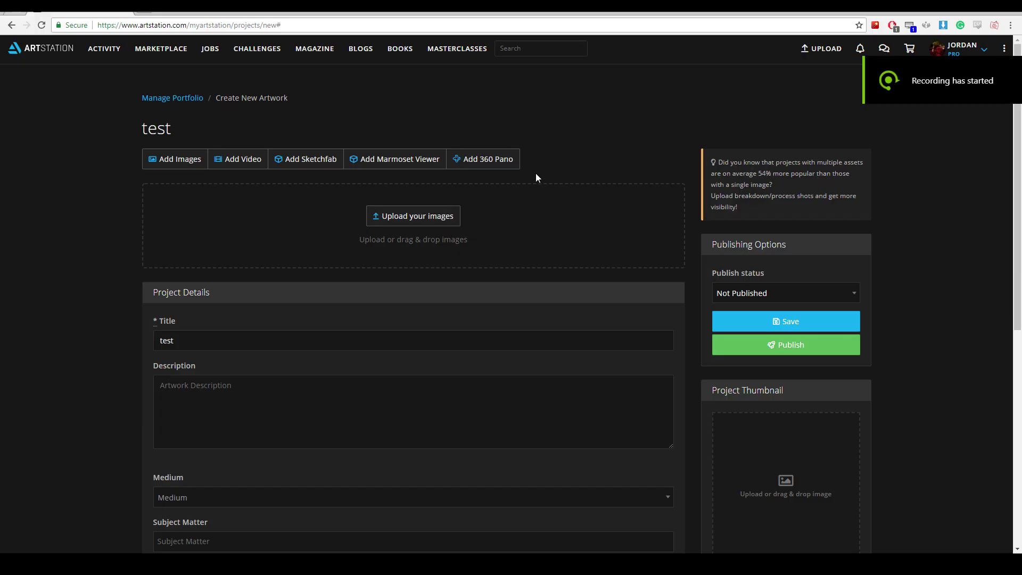
Step: Add Test.jpg from the "Rendering Panorama with arnold" folder to the test artwork as a 360 panorama
click(507, 164)
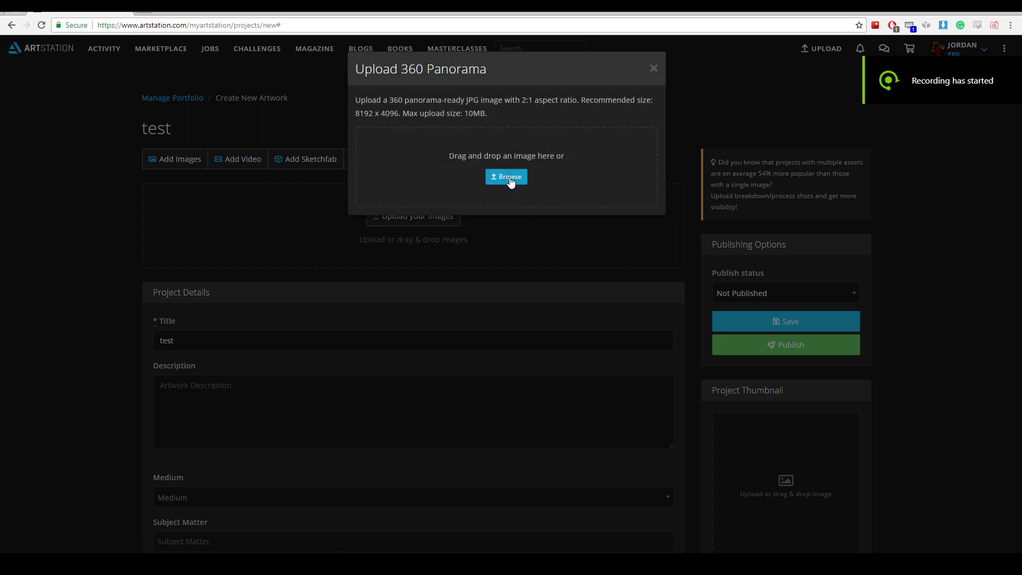
click(510, 177)
click(135, 90)
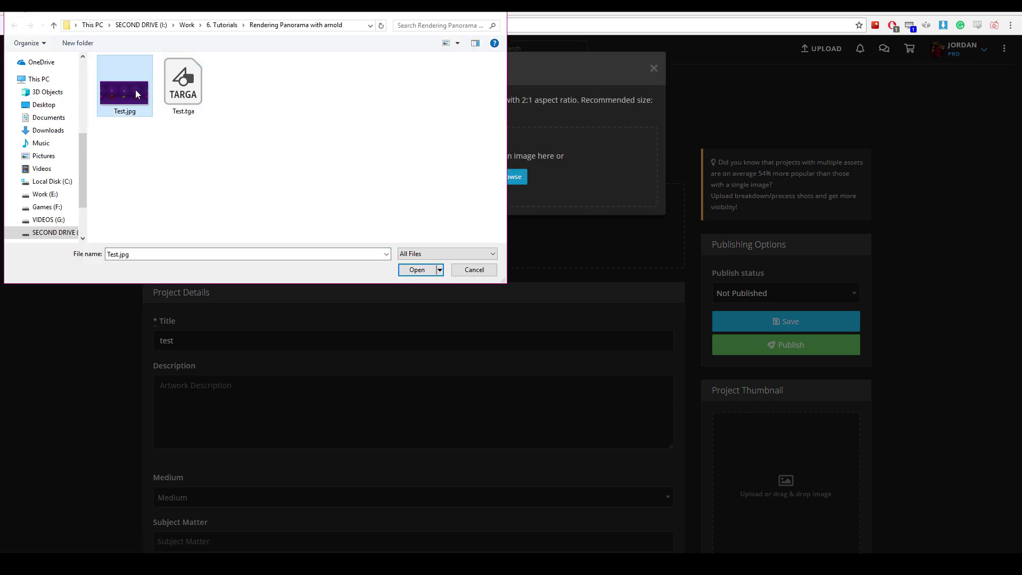
click(413, 269)
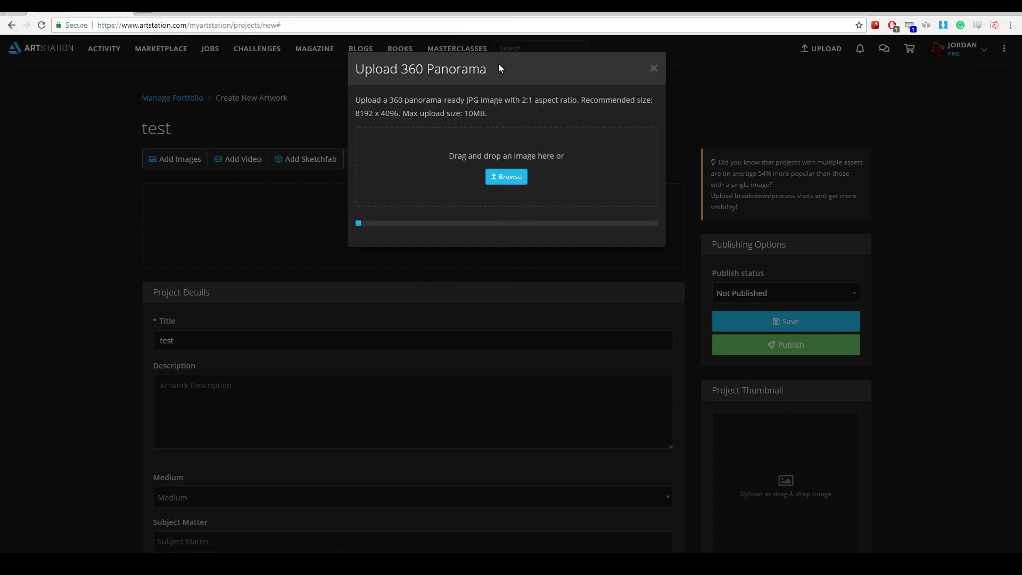
scroll(467, 335, down, 1)
scroll(456, 324, up, 1)
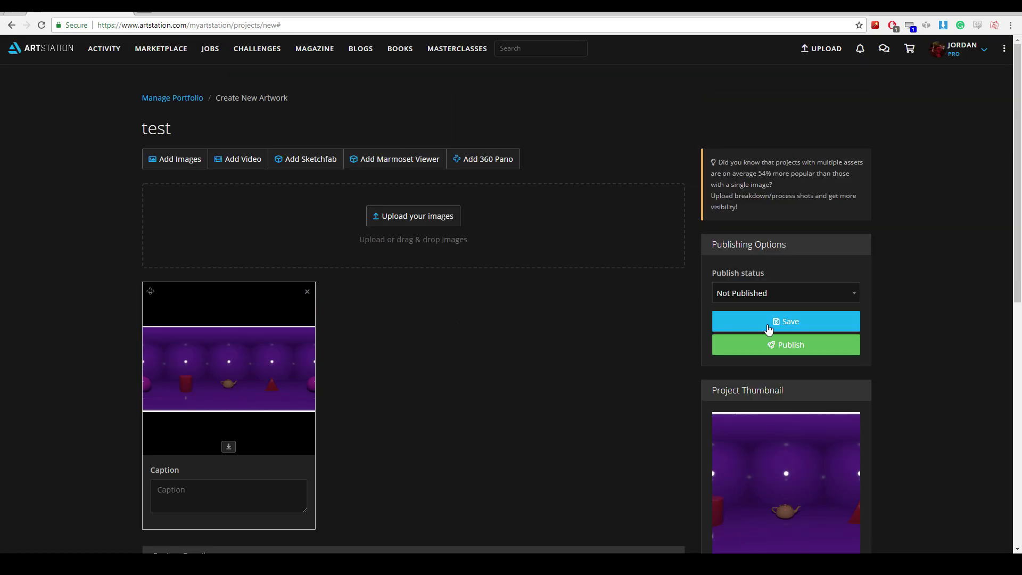
Step: Save the test artwork without publishing it and look around the 360 panorama on its artwork page
click(773, 323)
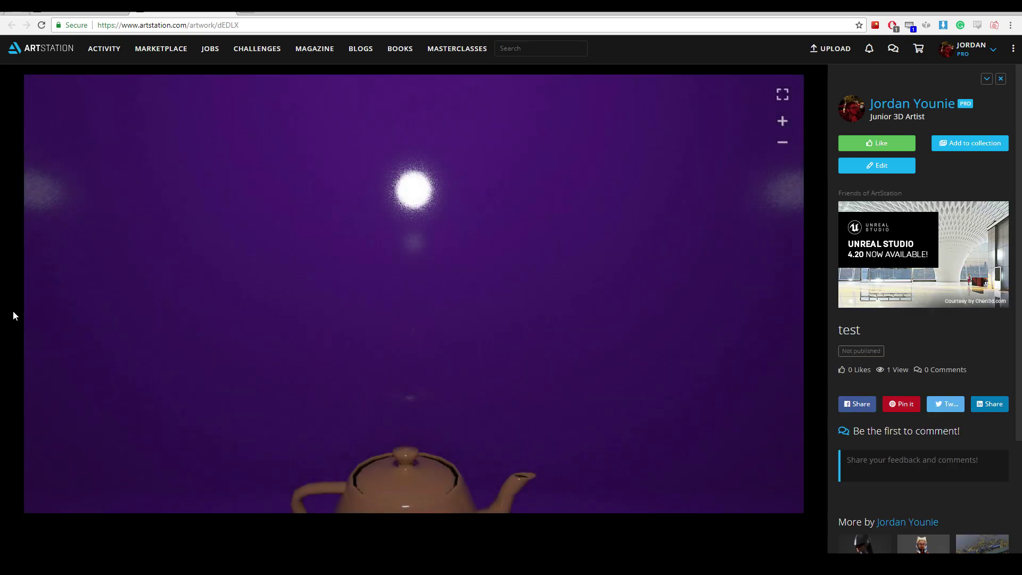
drag(408, 318, 443, 208)
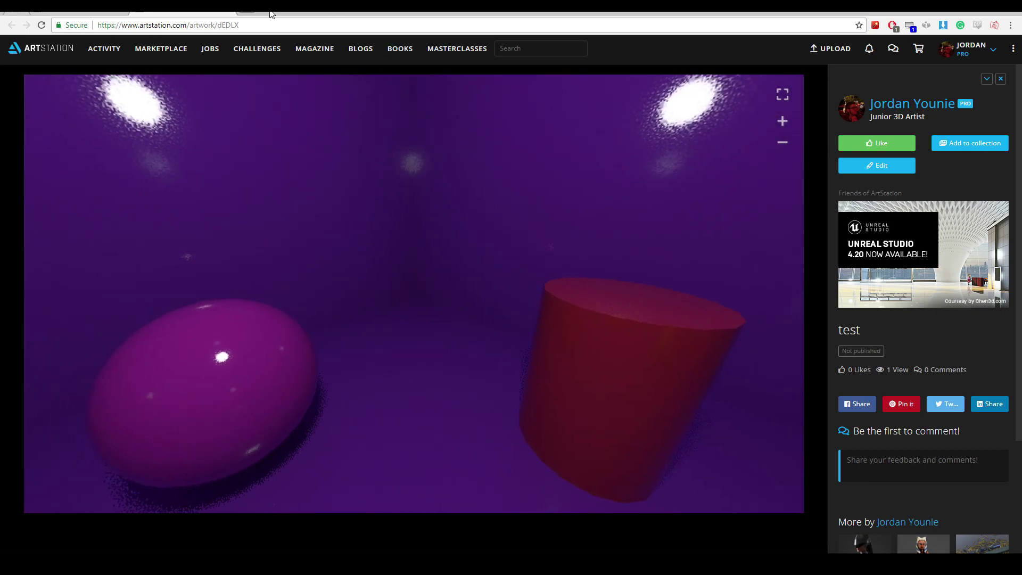